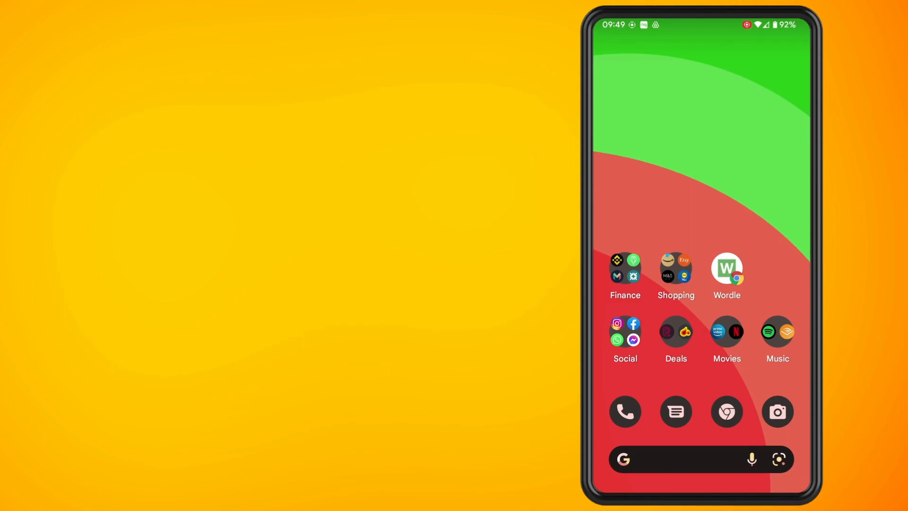
Launch Instagram from the Social folder on the home screen.
{"action": "left_click", "coordinate": [624, 338]}
{"action": "left_click", "coordinate": [639, 244]}
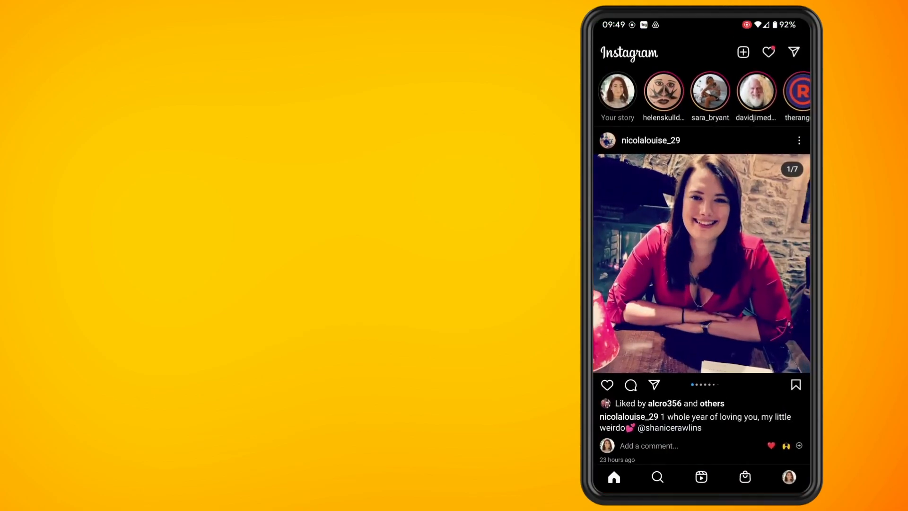
Start a new regular post using the SUPREMEGURUTECH QR code image from the gallery.
{"action": "left_click", "coordinate": [742, 51]}
{"action": "left_click", "coordinate": [753, 79]}
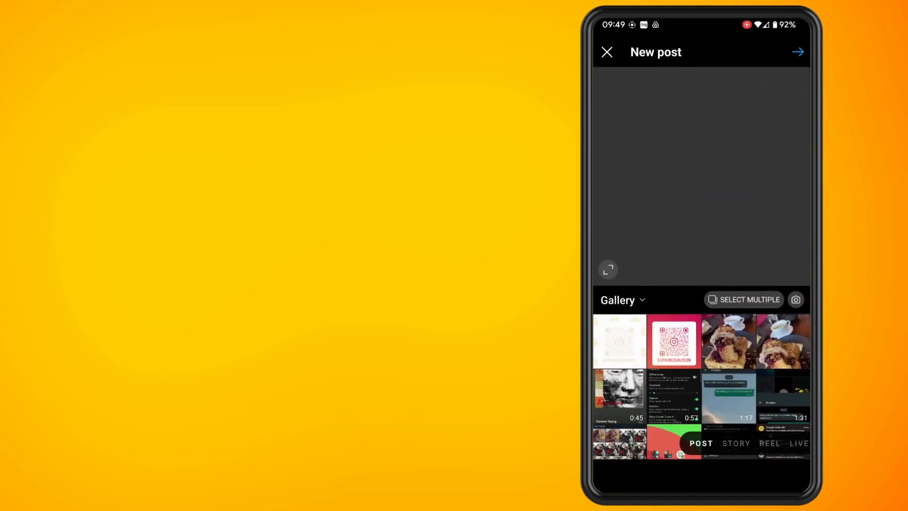
{"action": "left_click", "coordinate": [674, 341]}
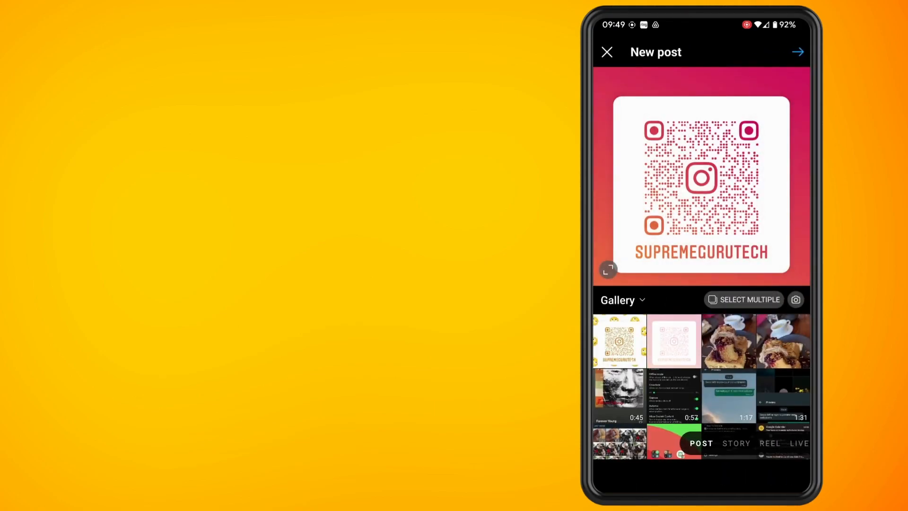
Continue past filters to the New post screen and bring up its Advanced settings.
{"action": "left_click", "coordinate": [798, 52]}
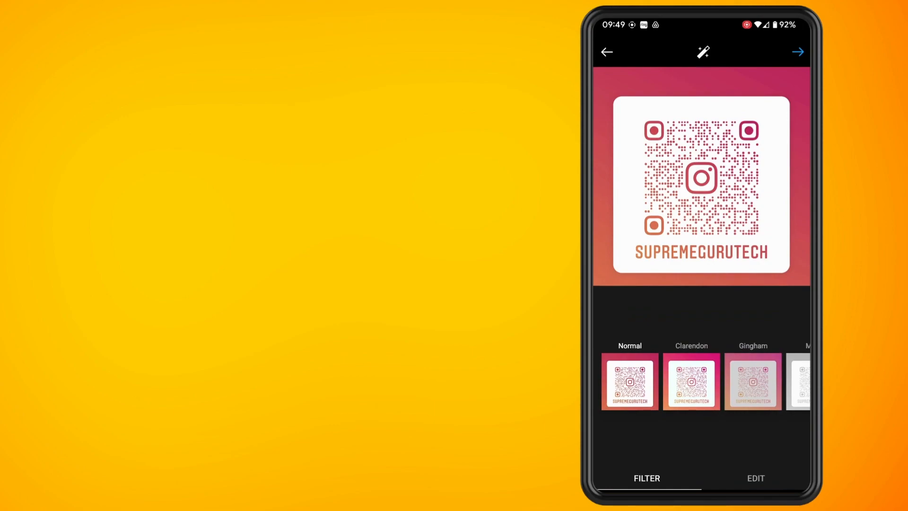
{"action": "left_click", "coordinate": [797, 52]}
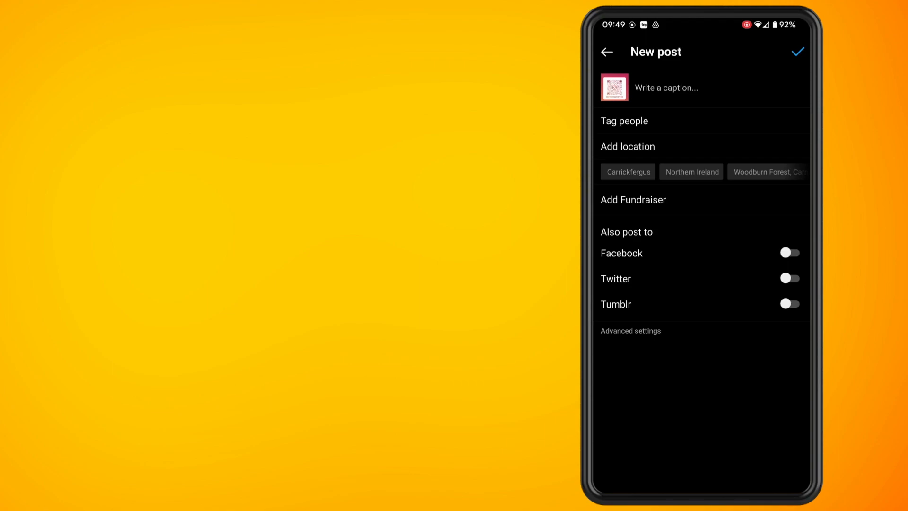
{"action": "left_click", "coordinate": [630, 331]}
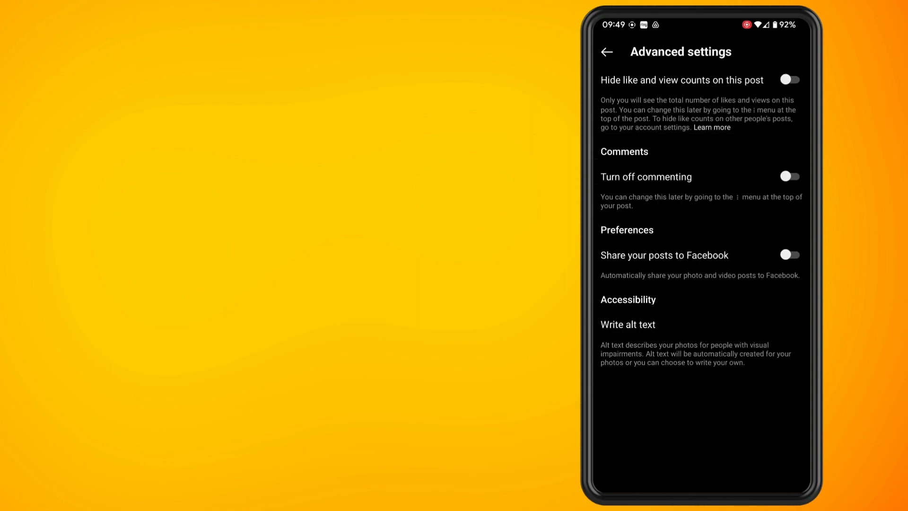
Switch on Turn off commenting for the new post and return to the post details.
{"action": "left_click", "coordinate": [791, 177]}
{"action": "left_click", "coordinate": [606, 51]}
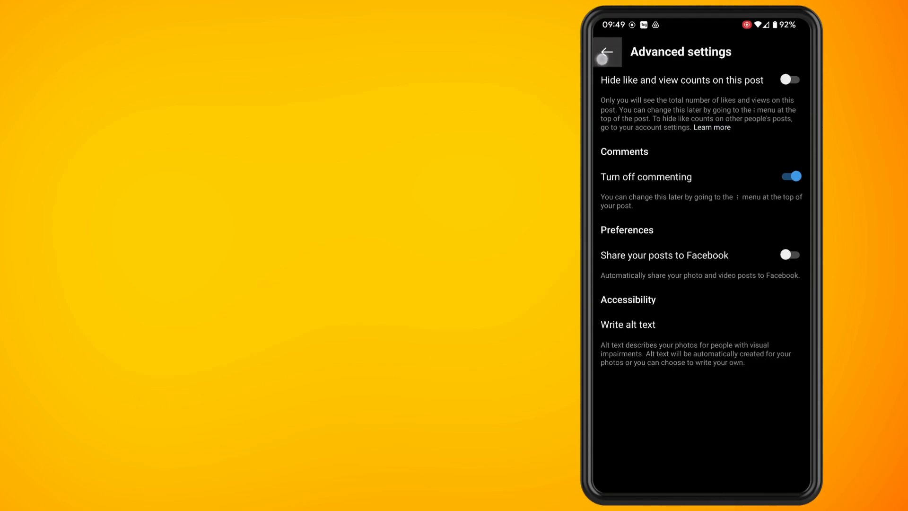
Discard the new post and go to your own profile page.
{"action": "left_click", "coordinate": [606, 52]}
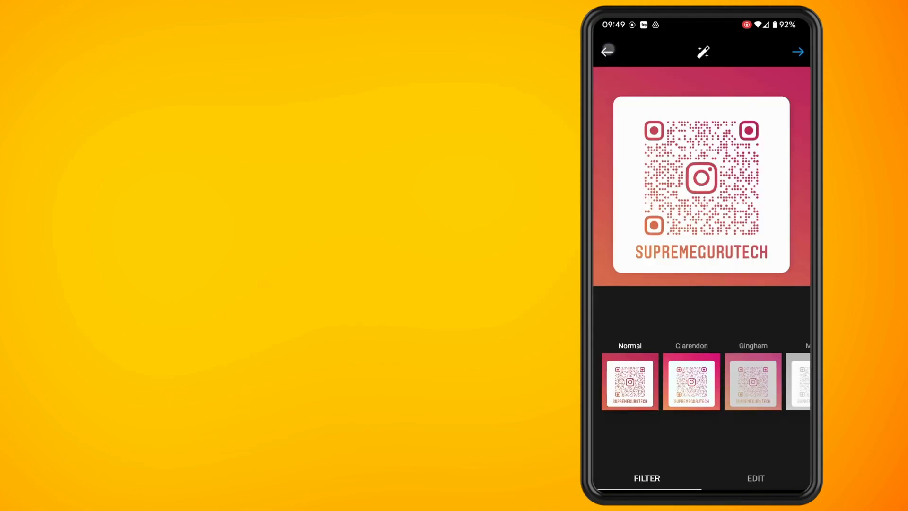
{"action": "left_click", "coordinate": [607, 52]}
{"action": "left_click", "coordinate": [788, 477]}
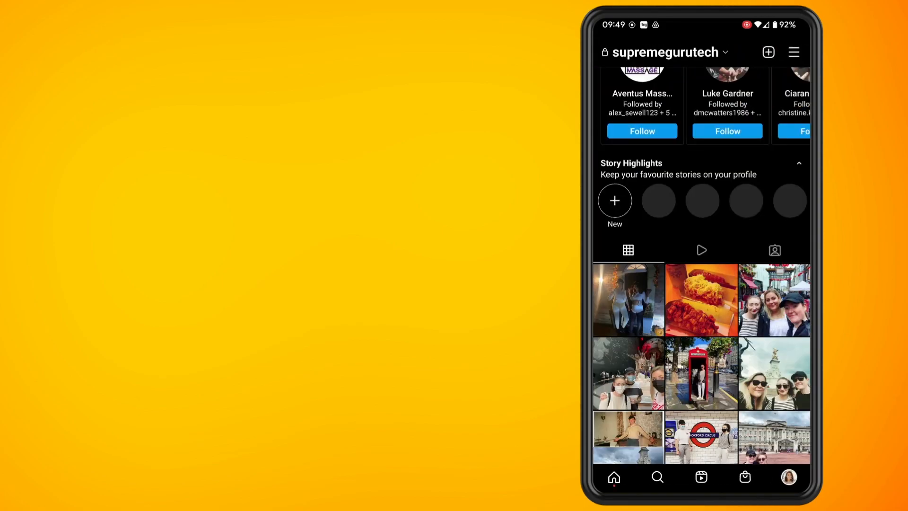
Bring up the options menu for the existing Korean hotdogs post.
{"action": "left_click", "coordinate": [701, 300]}
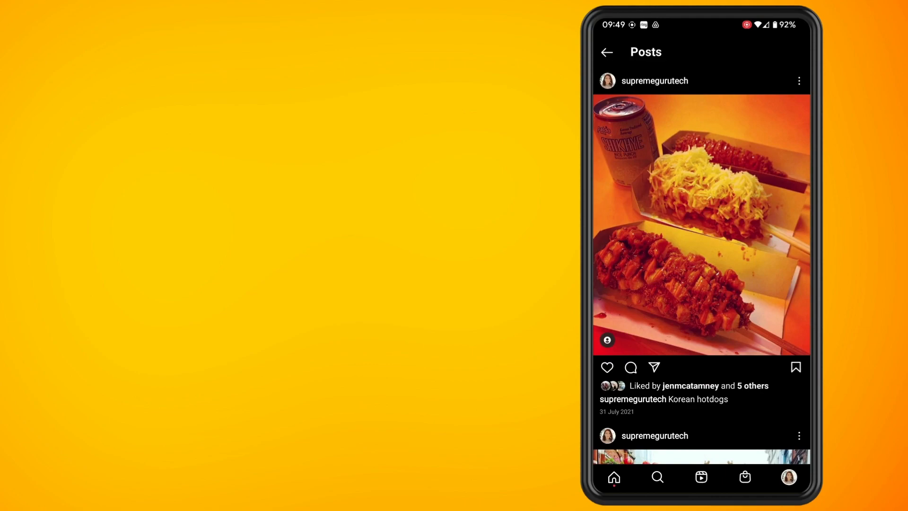
{"action": "left_click", "coordinate": [799, 81]}
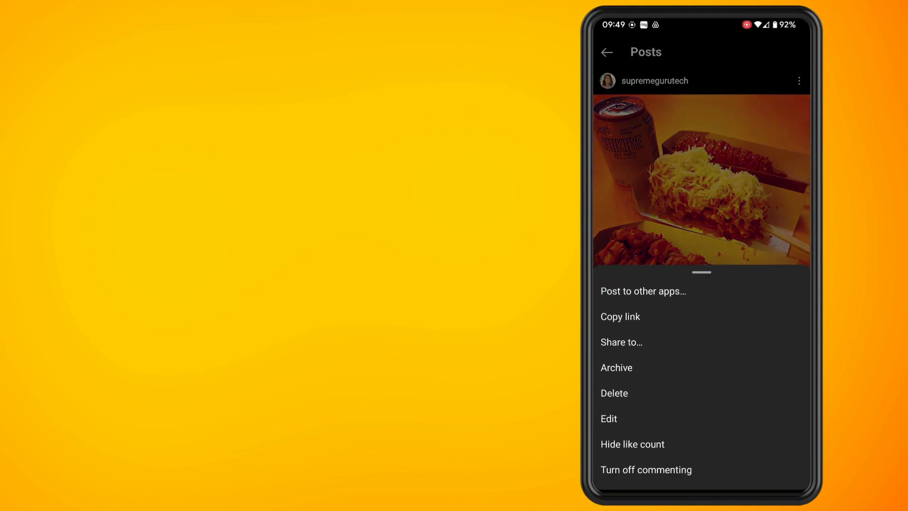